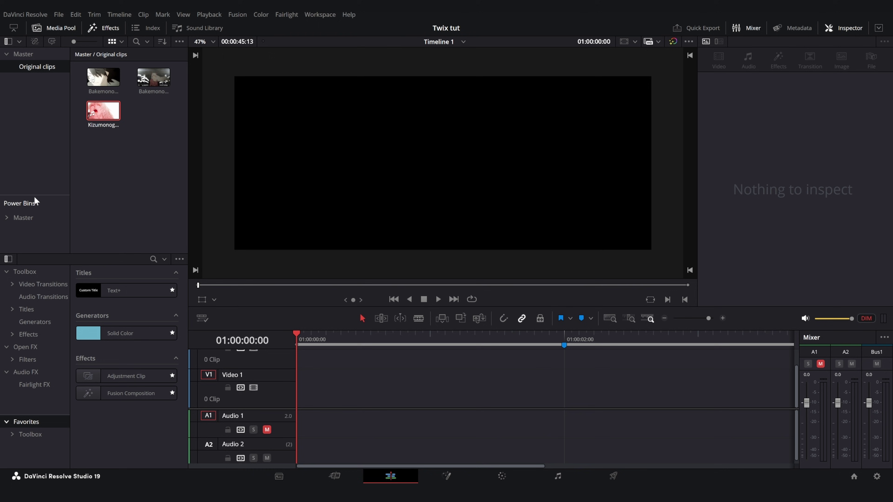
Step: Place the Kizumonogatari clip at the start of Video 1 and split it wherever the animation drawing changes, beginning with frames 2, 4 and 5
left_click_drag(103, 110, 340, 379)
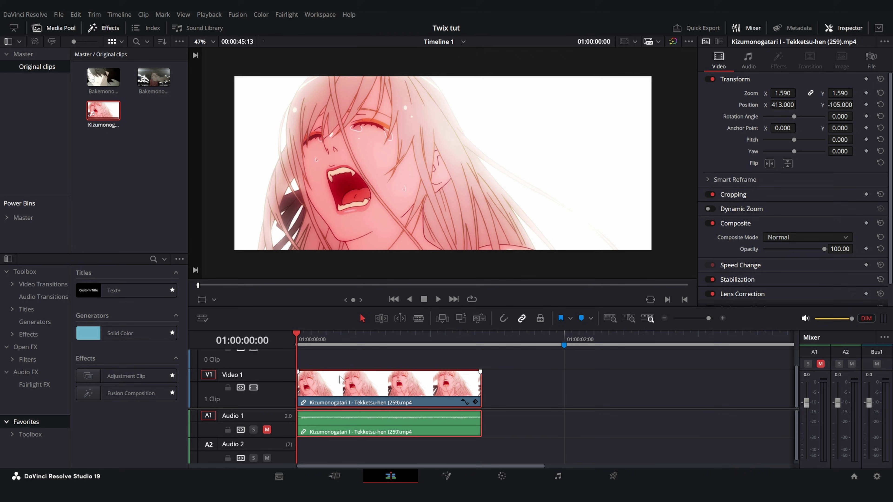
key("Right")
key("Right")
key("ctrl+b")
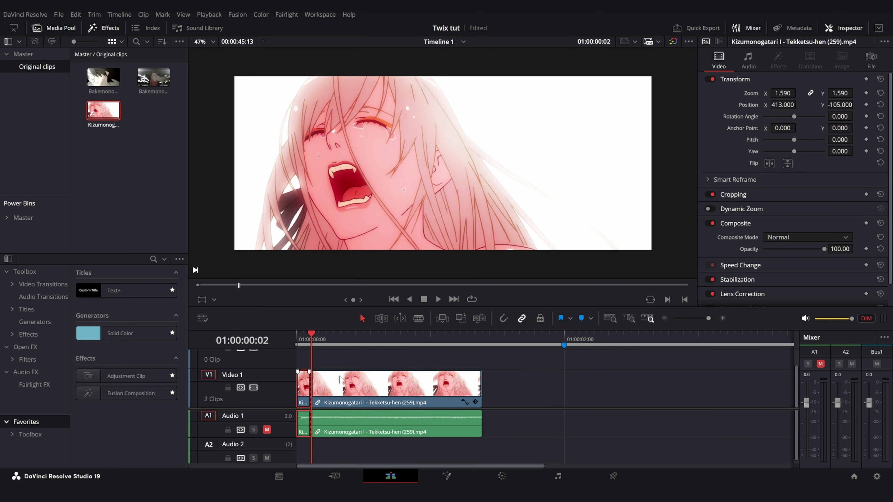
key("Right")
key("Right")
key("ctrl+b")
key("Right")
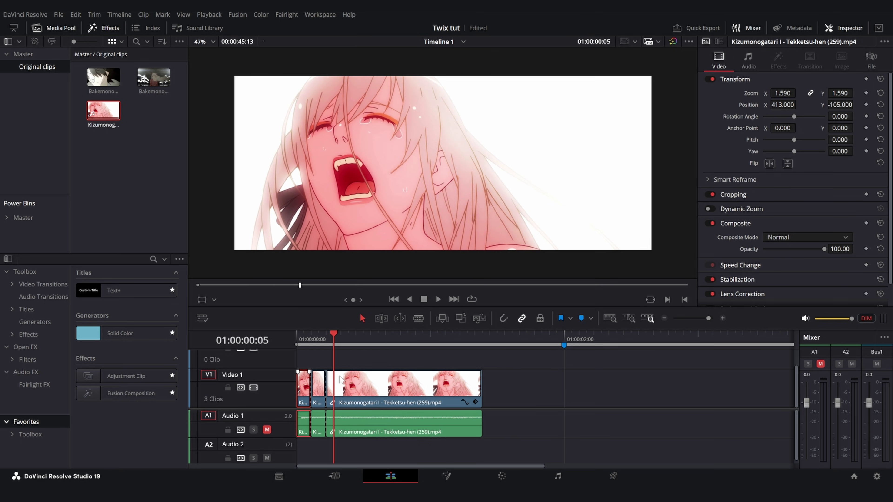
key("ctrl+b")
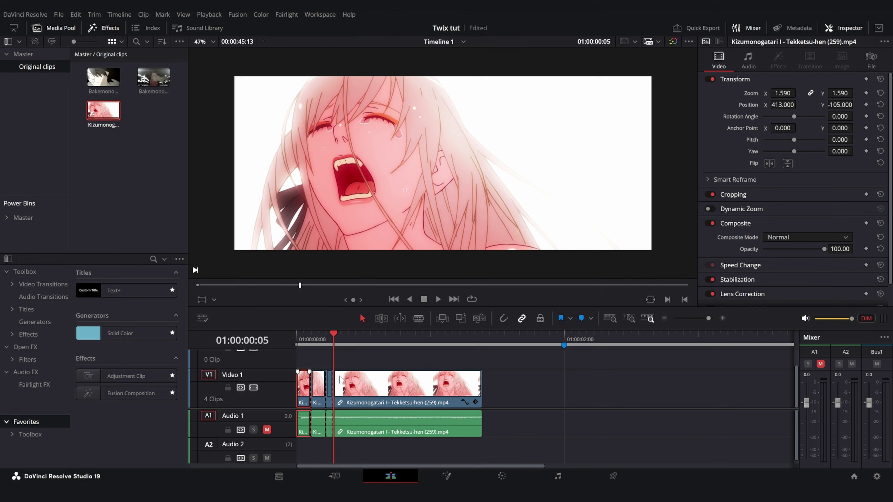
key("ctrl+s")
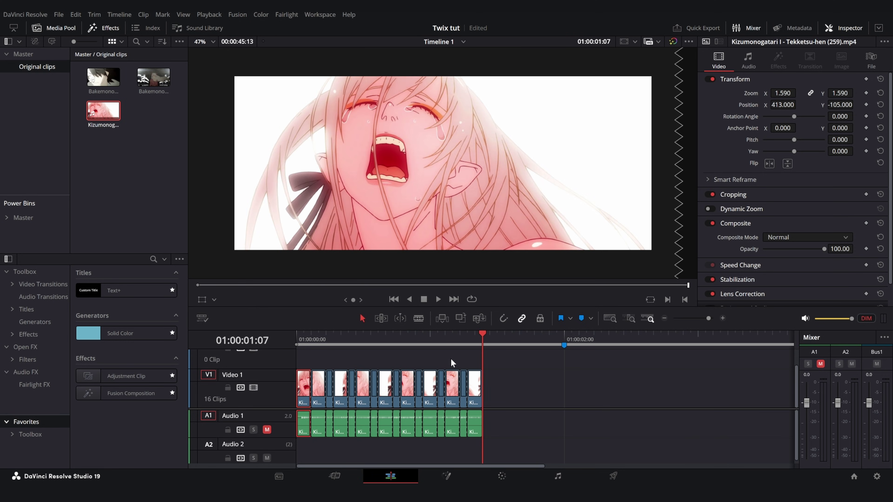
left_click(552, 369)
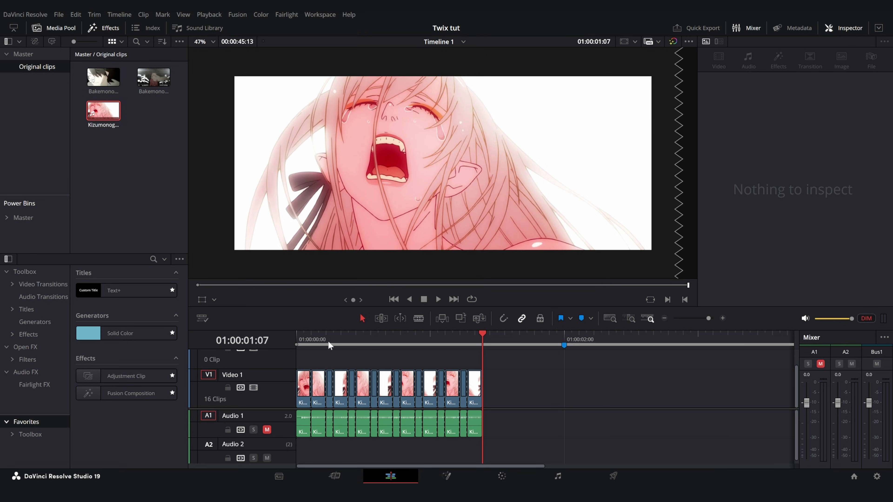
Step: Change the duration of all split clips to 1 frame in Trim Edit Mode so the gaps close up
key("Home")
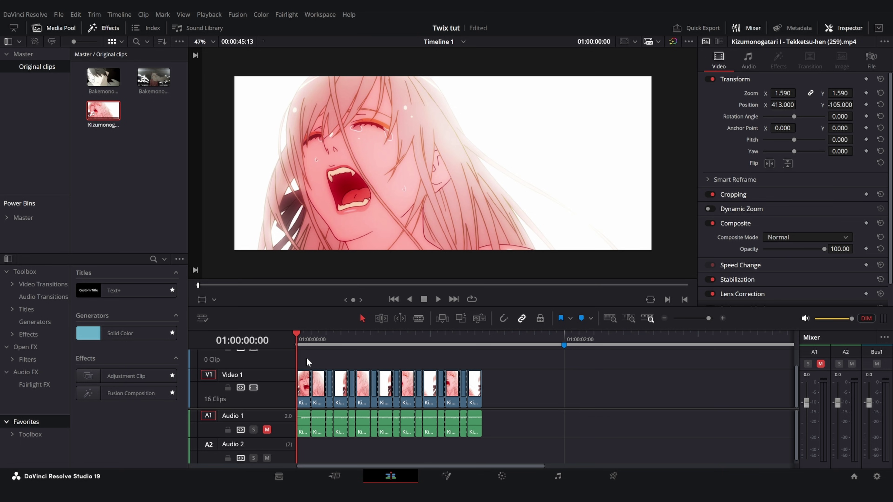
left_click_drag(303, 356, 533, 420)
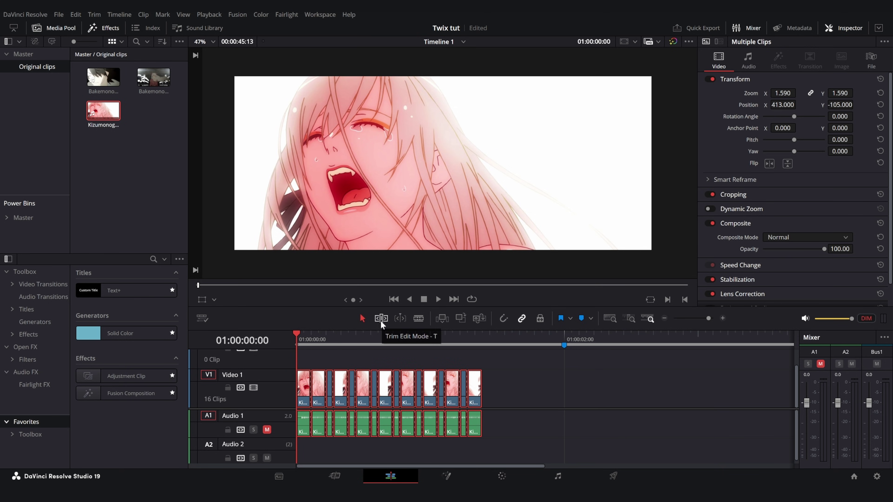
left_click(381, 319)
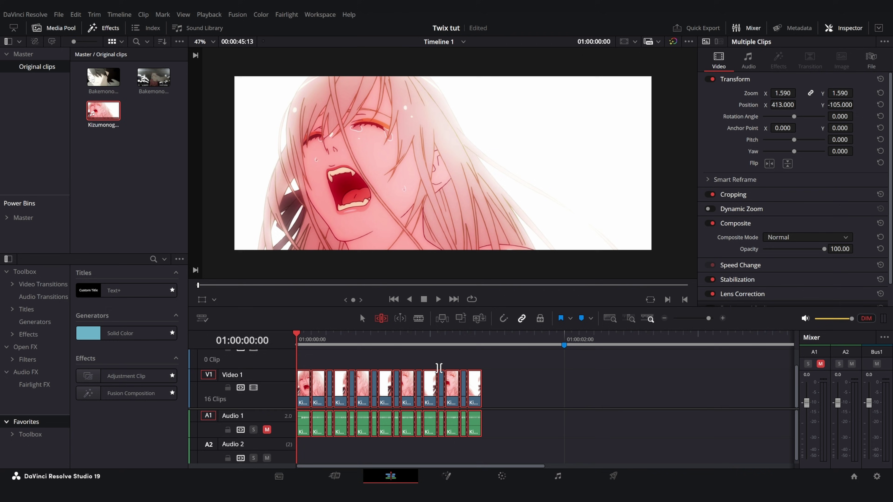
key("ctrl+d")
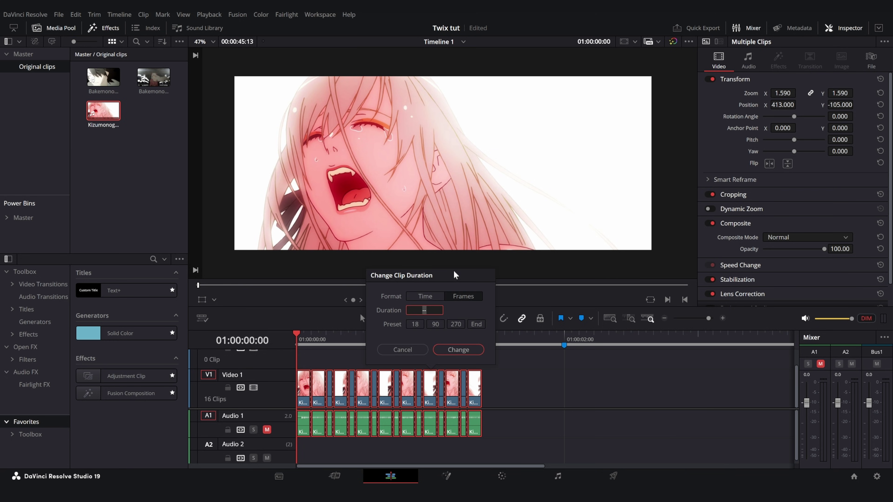
left_click(425, 297)
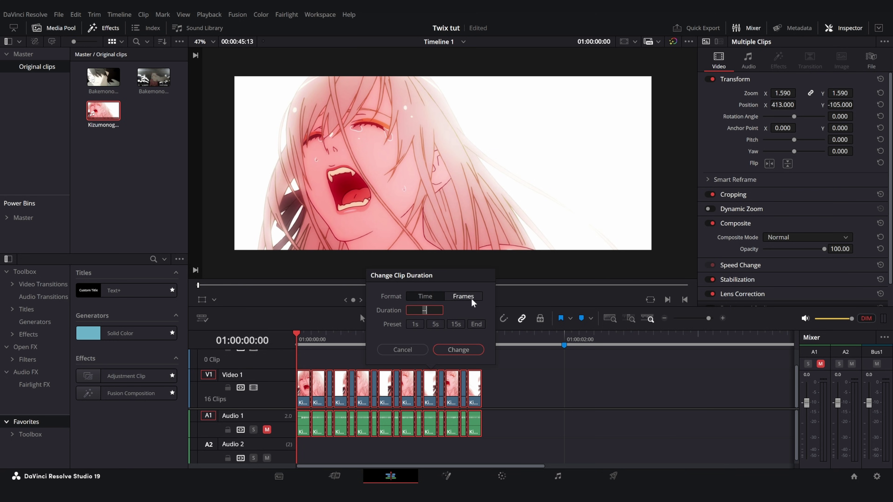
left_click(463, 296)
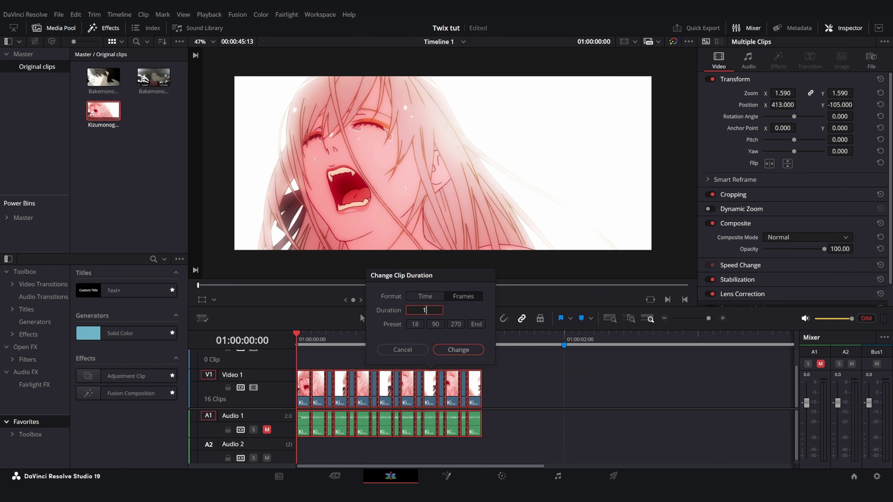
left_click(458, 350)
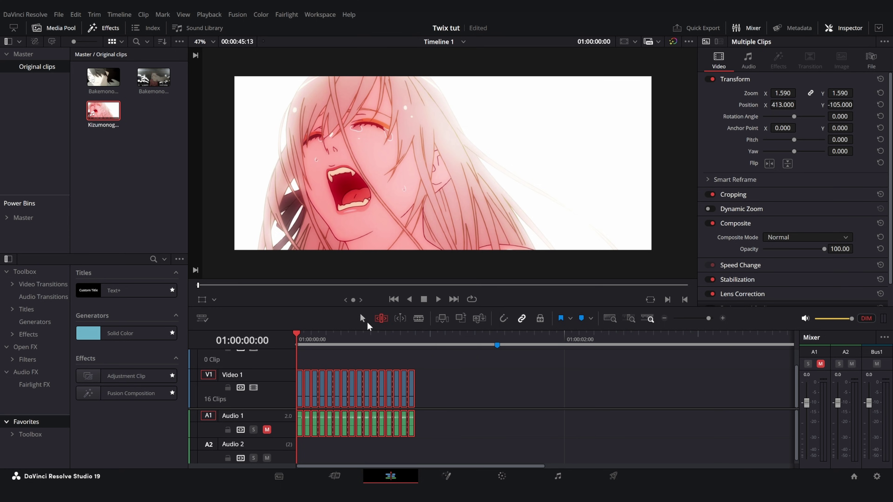
Step: Step frame by frame through the one-frame clips to check that each frame shows a new drawing
key("Right")
key("Right")
key("Right")
key("Right")
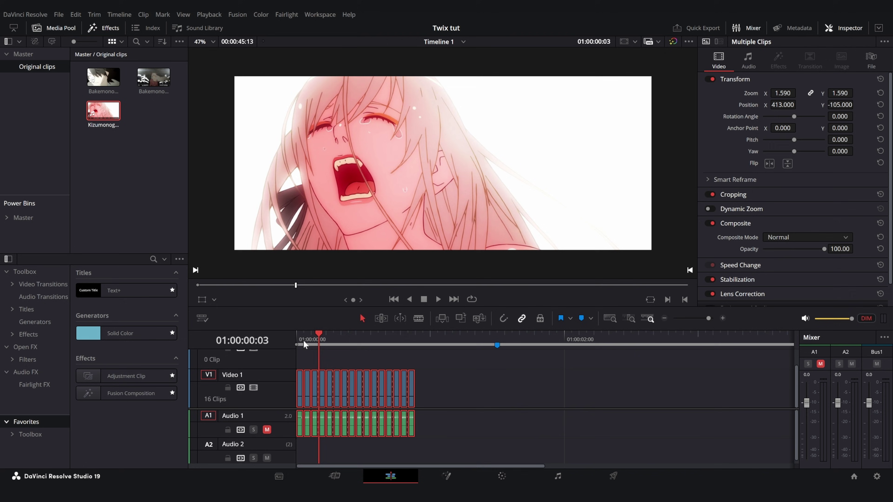
key("Right")
key("Right")
key("Right")
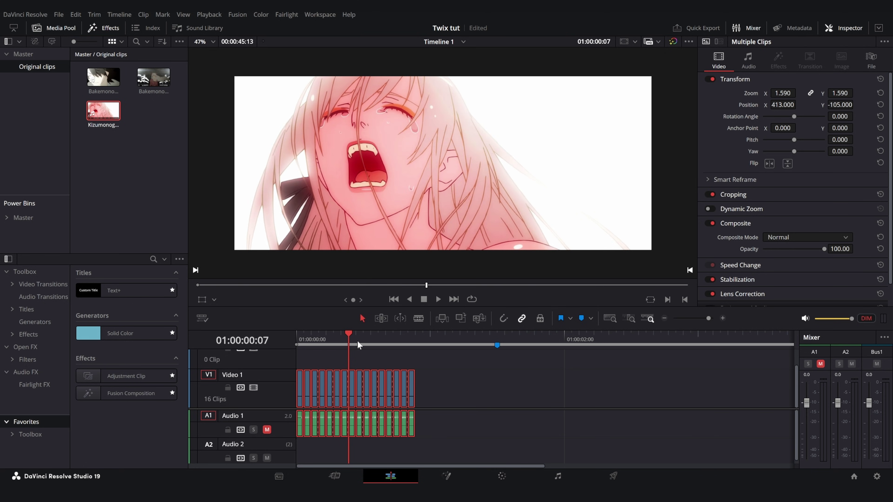
key("Right")
key("Right")
key("Right")
left_click(462, 368)
scroll(443, 376, "up", 1)
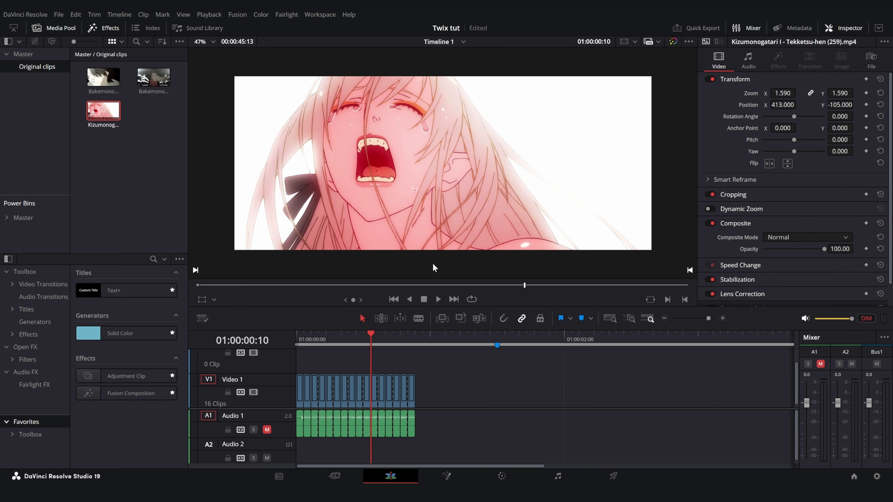
Step: Fill Video 1 from the last one-frame clip to the marker at 01:00:01:09 with a Solid Color generator, removing the excess beyond it
left_click(497, 339)
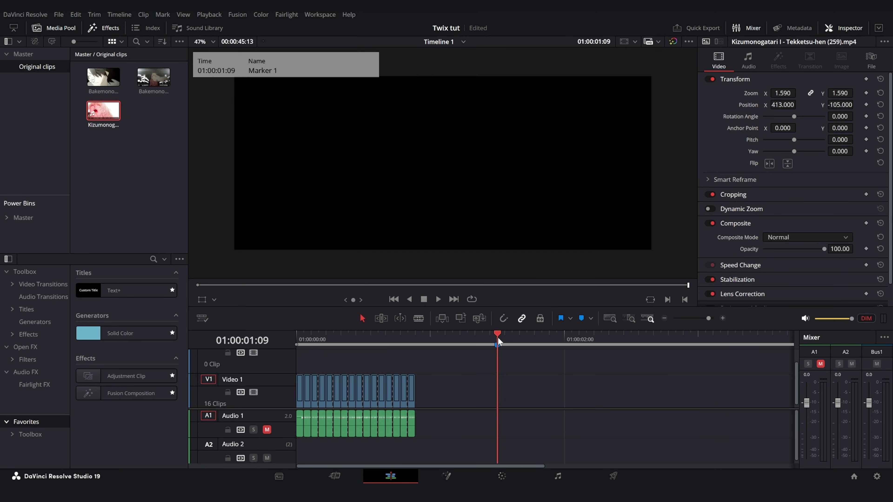
mouse_move(500, 342)
left_mouse_down()
mouse_move(436, 339)
mouse_move(499, 334)
left_mouse_up()
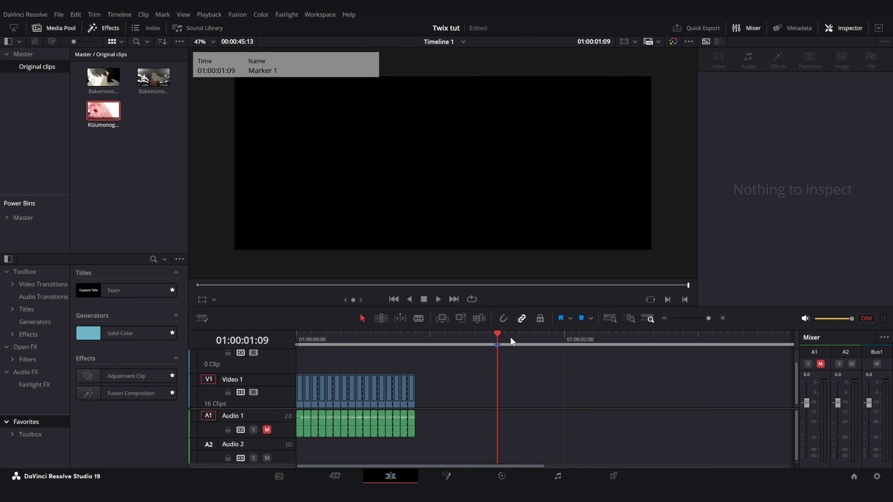
left_click_drag(116, 333, 460, 389)
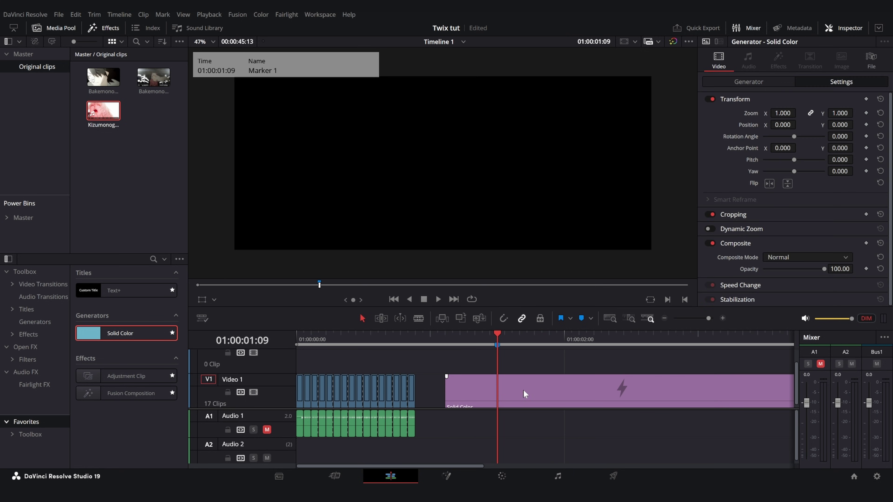
key("ctrl+b")
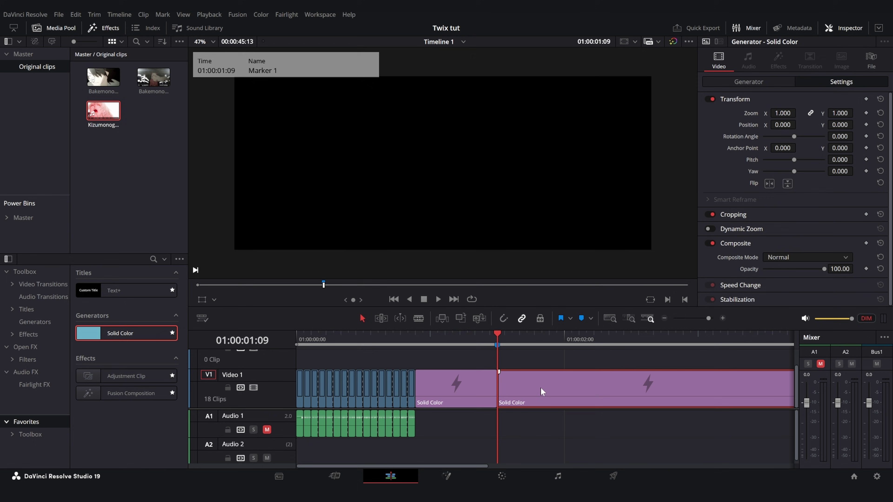
key("Delete")
Step: Combine the one-frame clips and the solid color into a compound clip and open it on the Fusion page
key("Home")
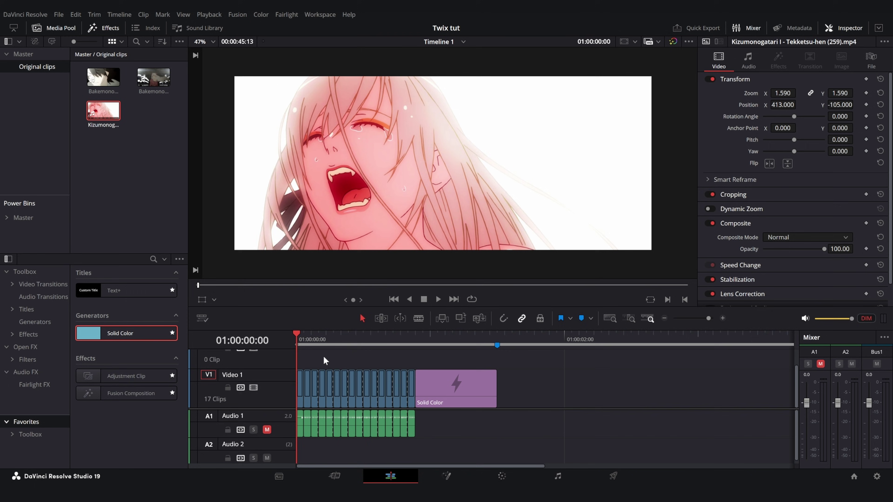
left_click(408, 342)
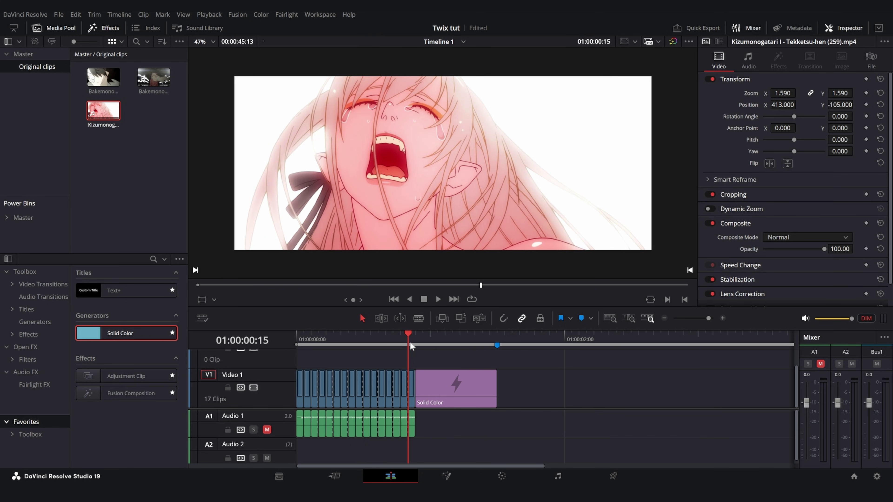
mouse_move(432, 345)
left_mouse_down()
mouse_move(421, 345)
mouse_move(489, 344)
mouse_move(418, 340)
mouse_move(500, 336)
mouse_move(417, 337)
left_mouse_up()
left_click_drag(623, 370, 269, 391)
key("alt+c")
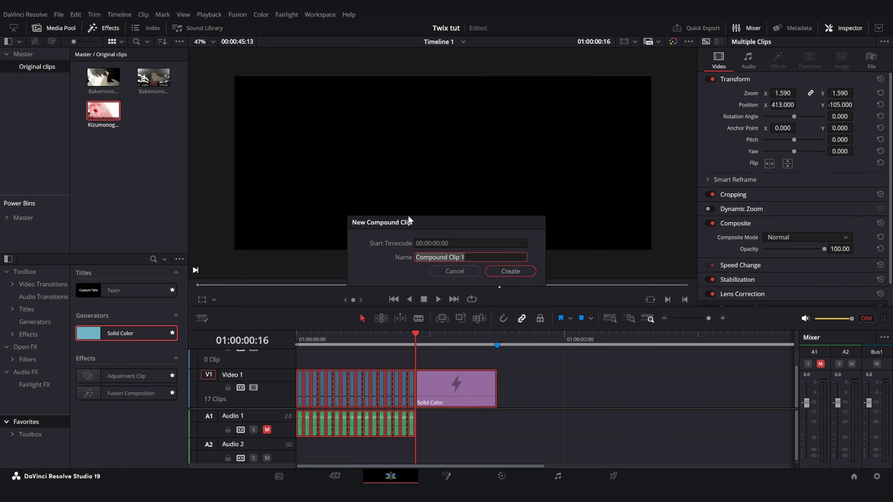
left_click(510, 271)
right_click(374, 380)
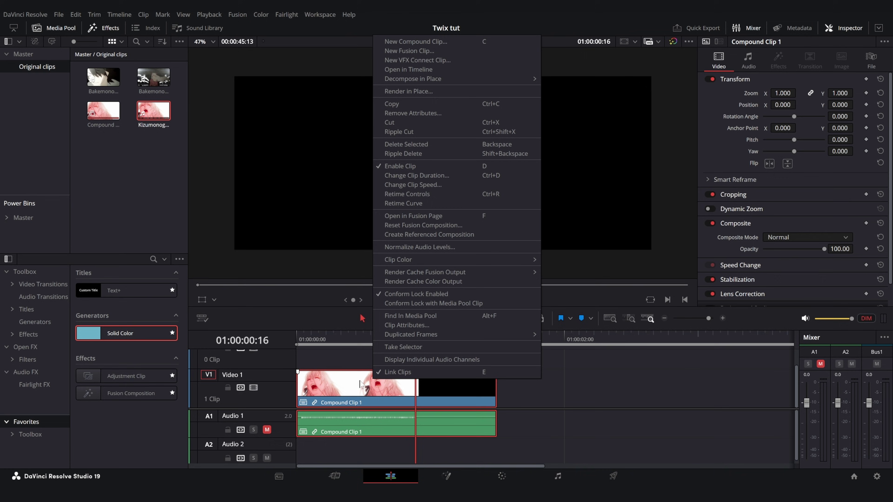
left_click(435, 217)
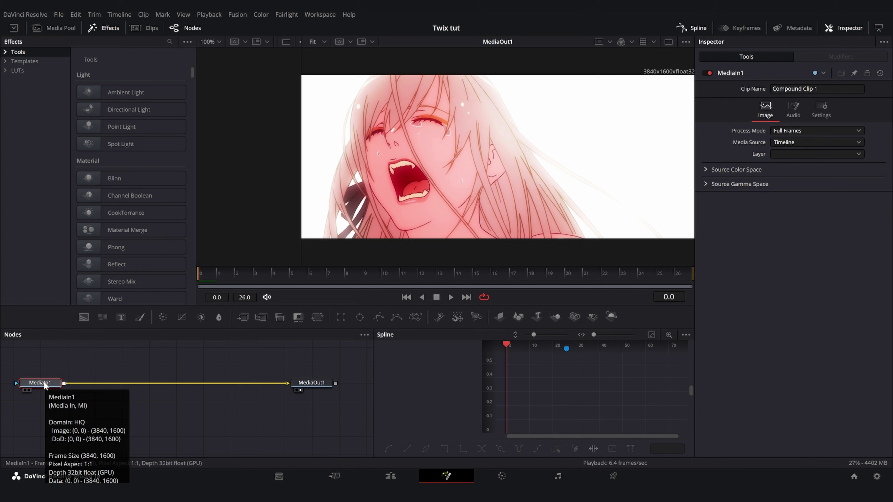
Step: Insert Optical Flow and TimeStretcher nodes after MediaIn1 and add a Source Time keyframe at frame 26
key("ctrl+v")
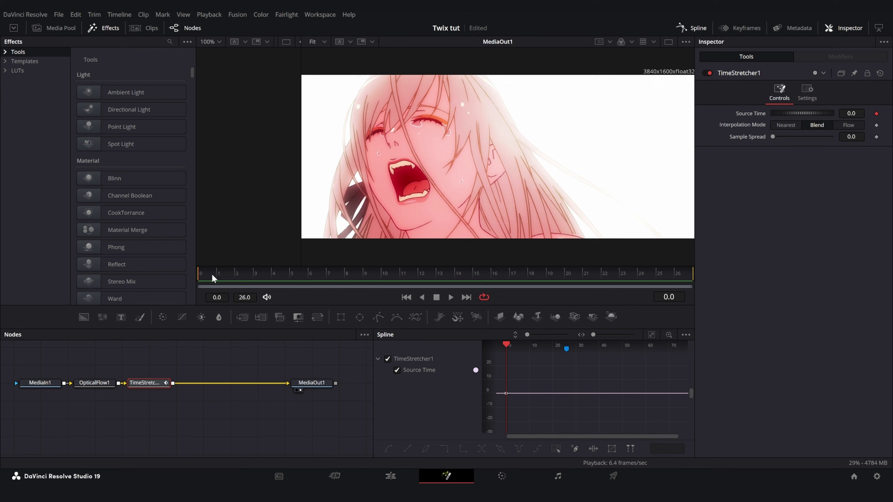
left_click(674, 275)
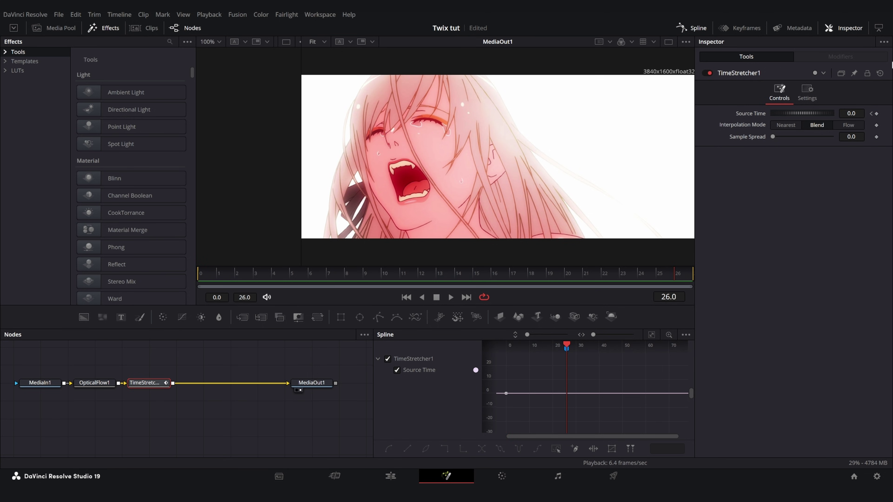
left_click(876, 114)
key("Home")
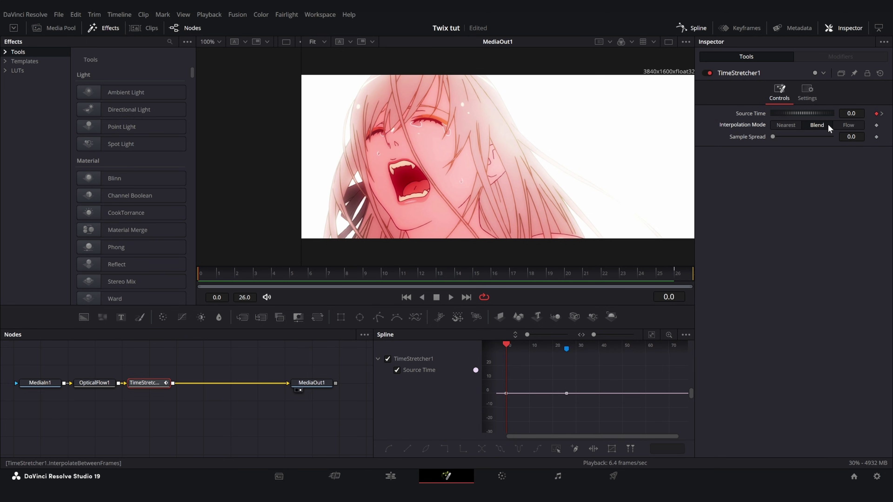
Step: Set the TimeStretcher's interpolation mode to Flow and enable both Prev and Next for the backward warp direction
left_click(848, 125)
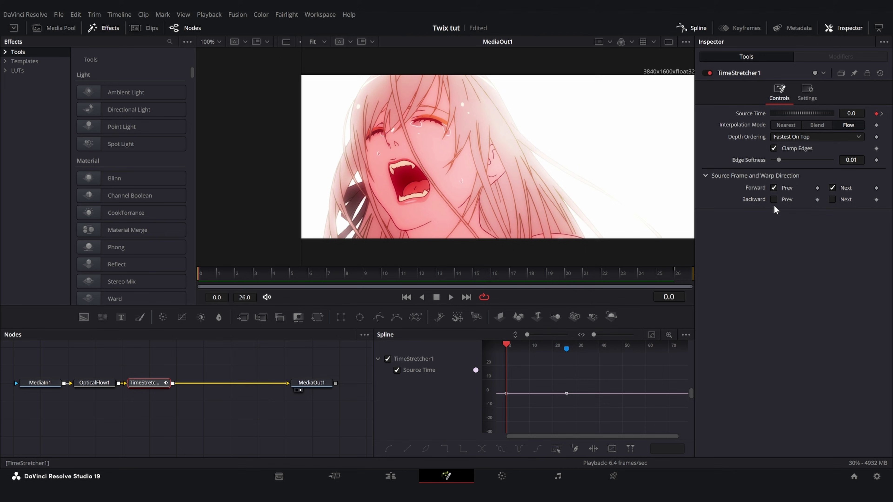
left_click(773, 200)
left_click(832, 200)
Step: Set the TimeStretcher's Source Time to 15 at frame 26
key("End")
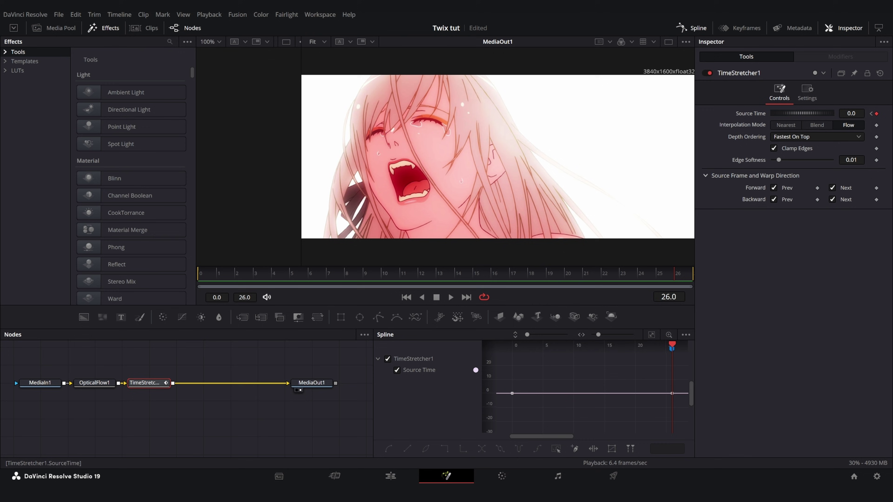
double_click(851, 114)
type("15")
key("Tab")
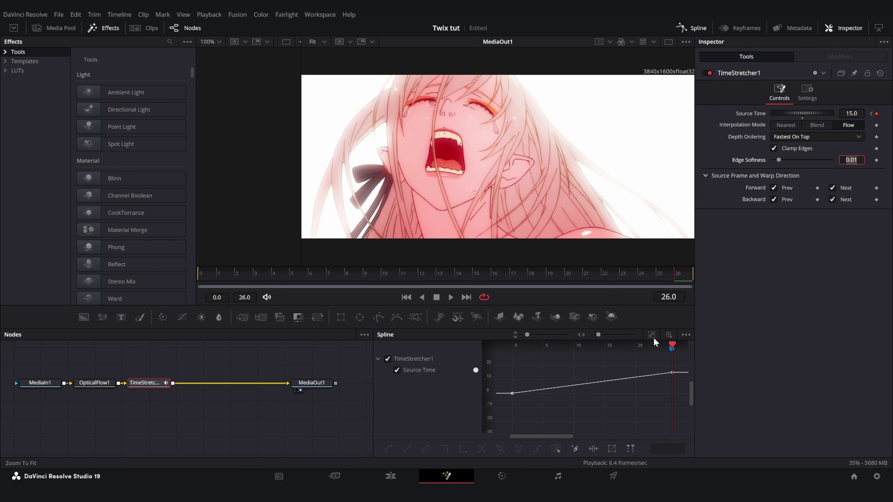
Step: Reshape the Source Time spline with both keyframe handles so it rises quickly at the start and eases out toward the end
left_click(653, 337)
left_click(566, 404)
left_click_drag(565, 404, 513, 391)
left_click_drag(618, 383, 532, 369)
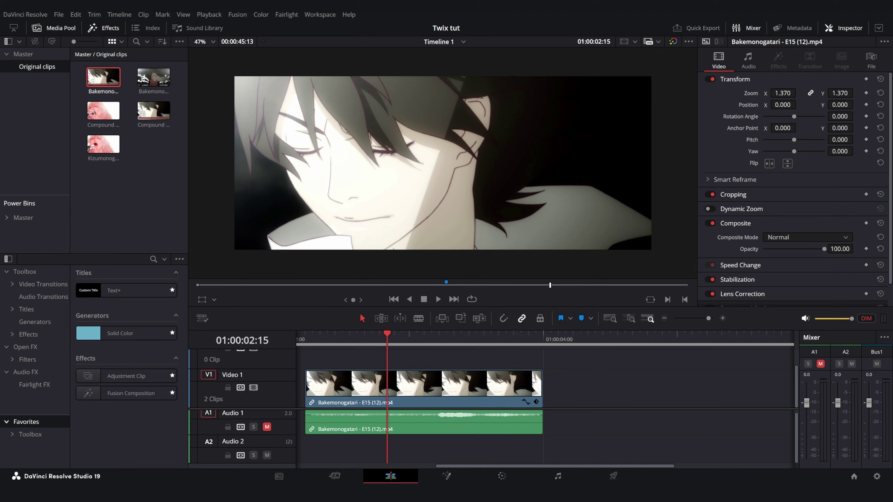
Step: Play back the Bakemonogatari clip on the timeline from near its beginning
left_click(313, 334)
key("space")
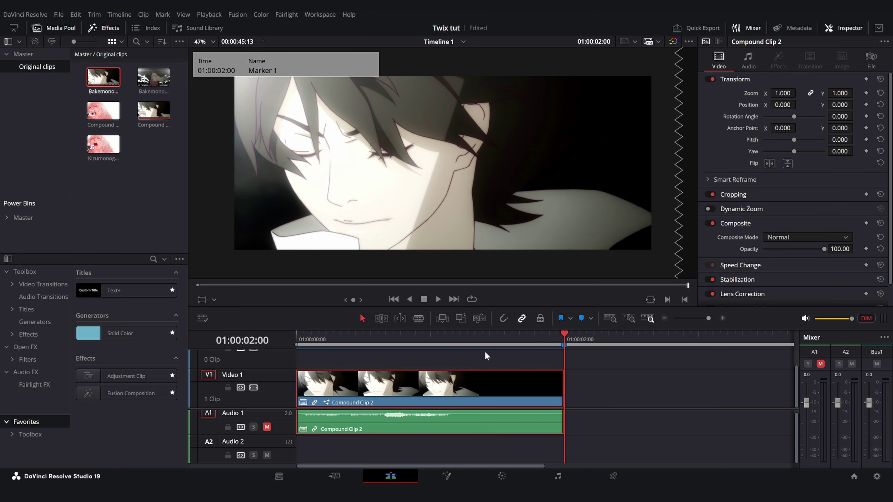
key("alt+Tab")
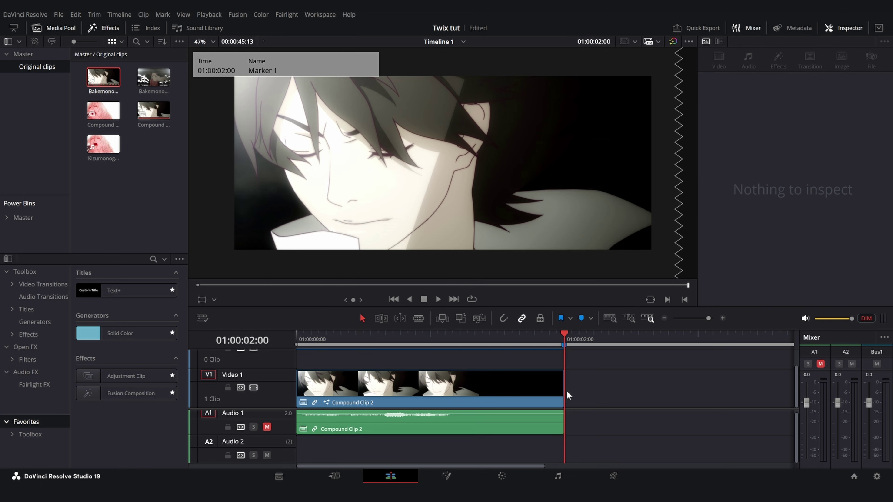
Step: Decompose the Bakemonogatari compound clip in place into its one-frame clips and move the playhead to the last one at 01:00:01:02
right_click(453, 385)
mouse_move(560, 84)
left_click(647, 87)
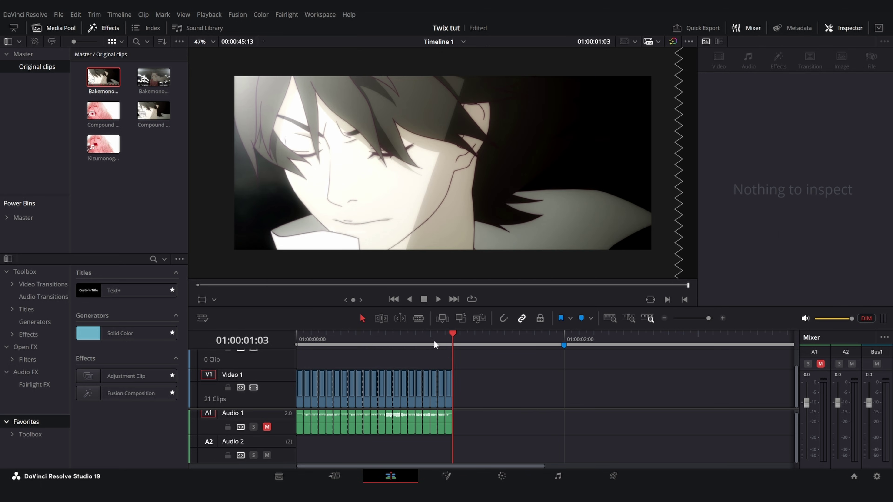
mouse_move(434, 344)
left_mouse_down()
mouse_move(482, 345)
mouse_move(448, 349)
left_mouse_up()
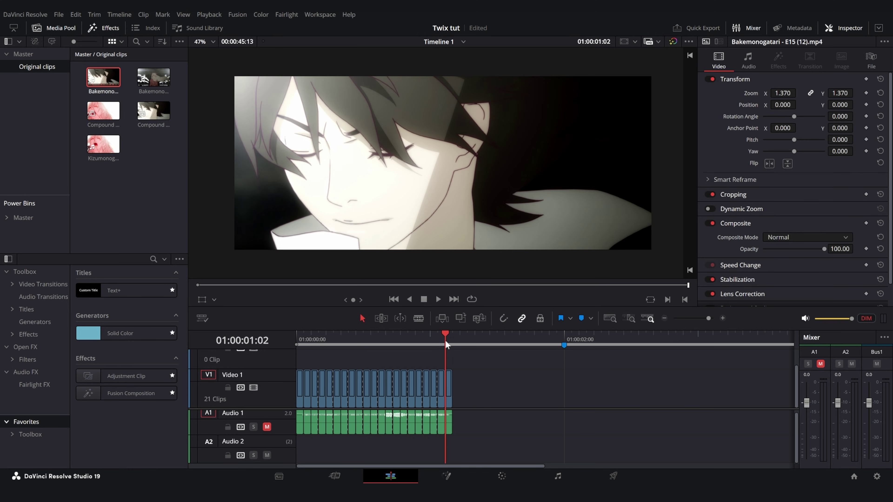
Step: Mark the out point at 01:00:01:02 on the last one-frame clip and switch to the Deliver page's render settings
key("o")
left_click_drag(450, 339, 336, 328)
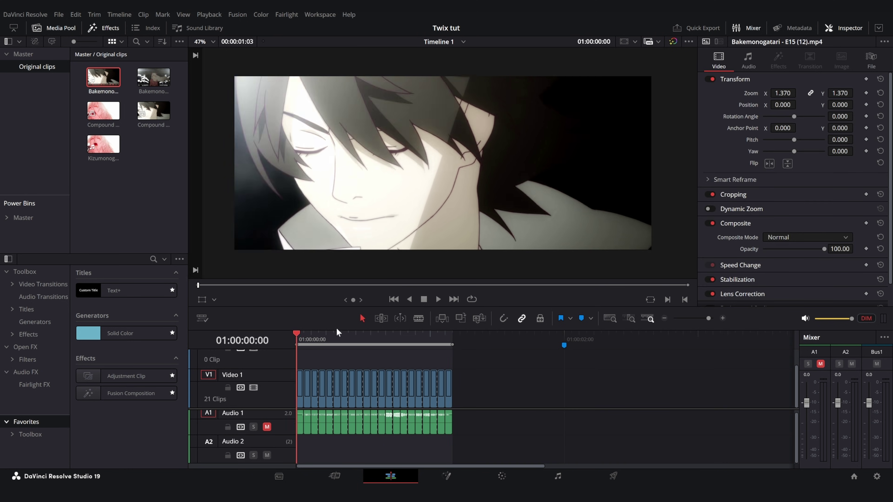
left_click(614, 476)
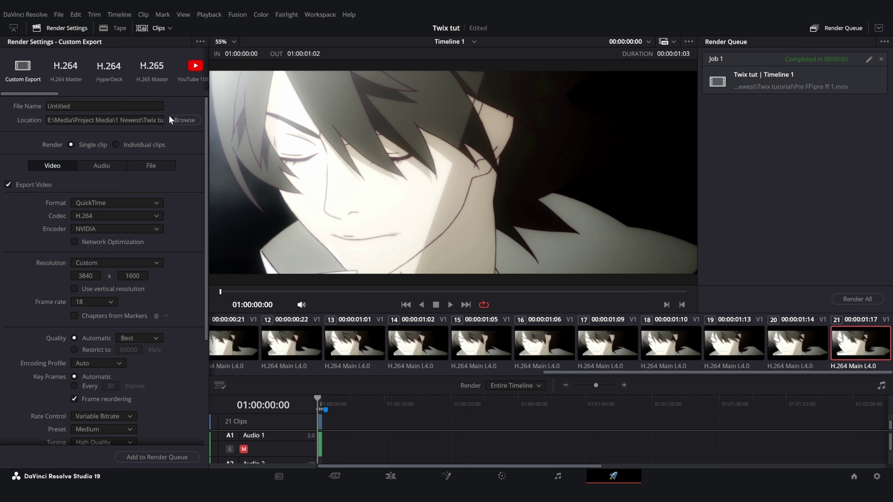
Step: Switch to Flowframes and set the interpolation factor for pre ff 1.mov to 50
left_click(390, 476)
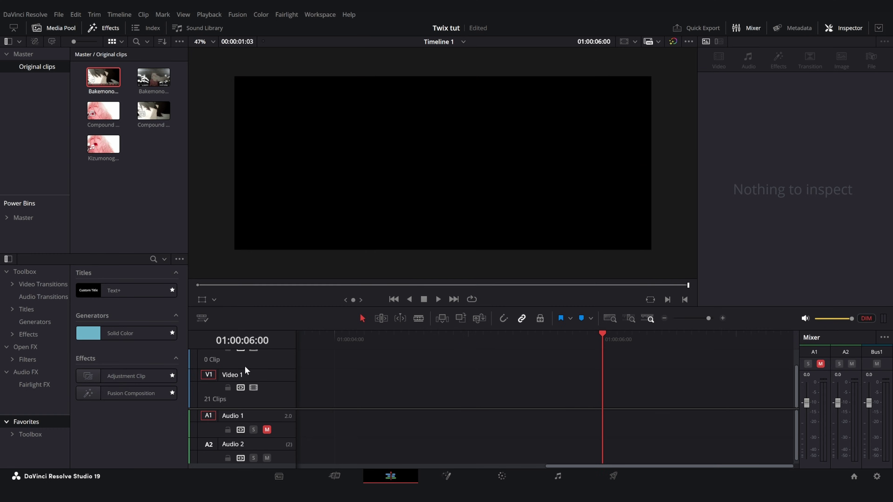
left_click(185, 488)
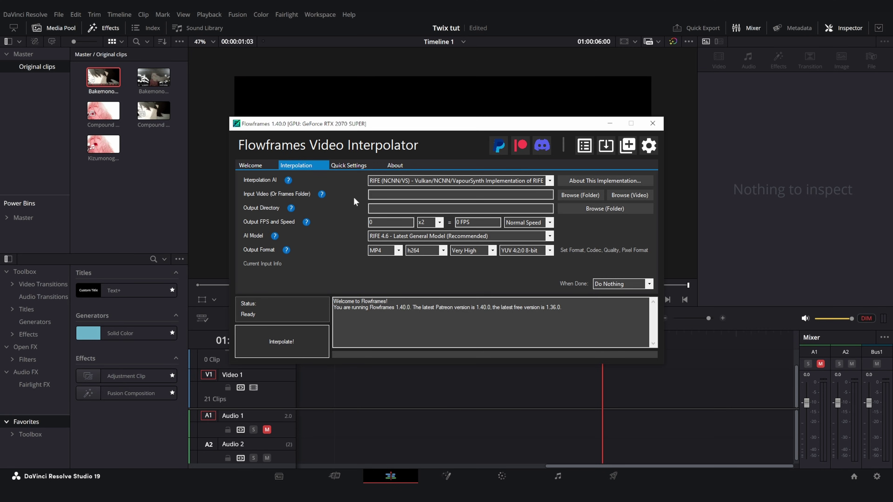
left_click(440, 222)
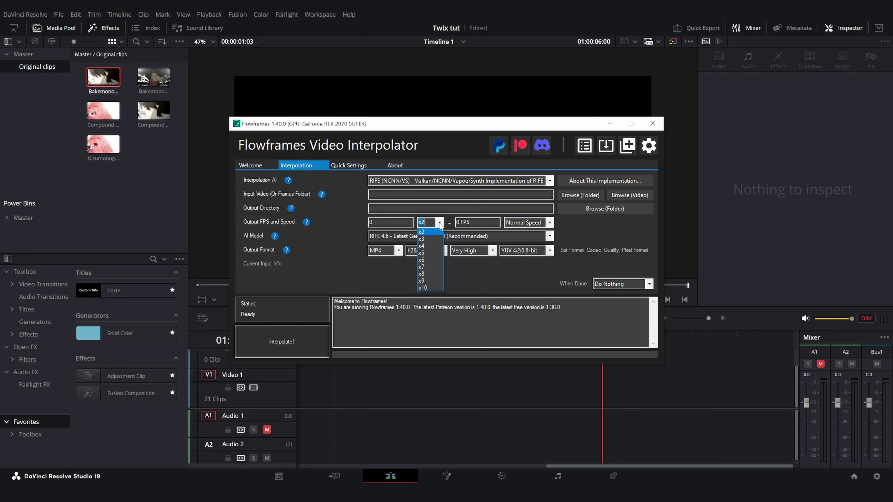
left_click(434, 289)
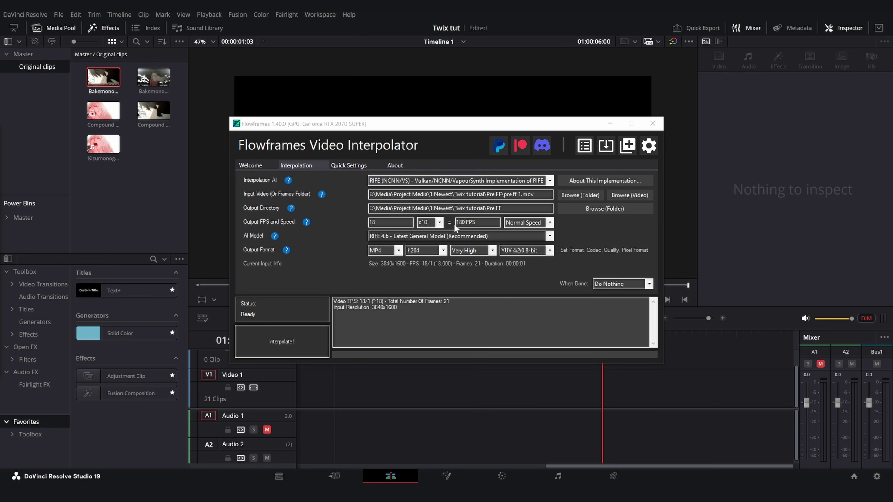
left_click(545, 230)
type("50")
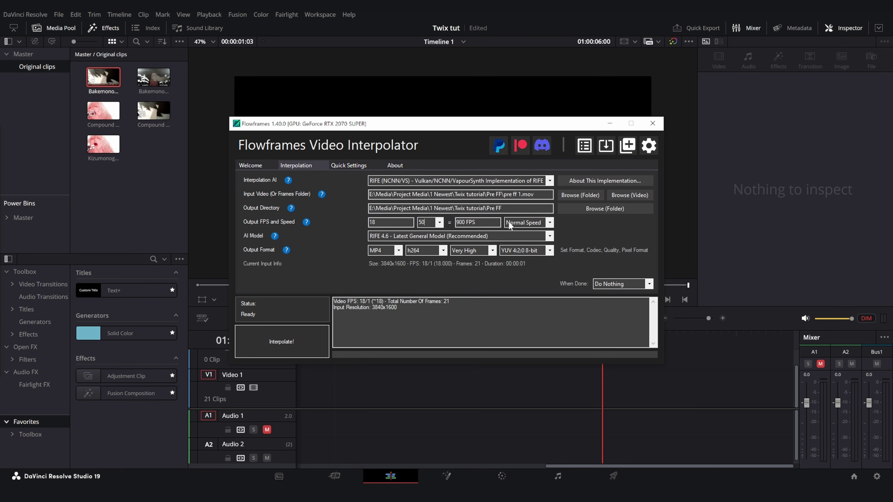
left_click(439, 222)
left_click(428, 296)
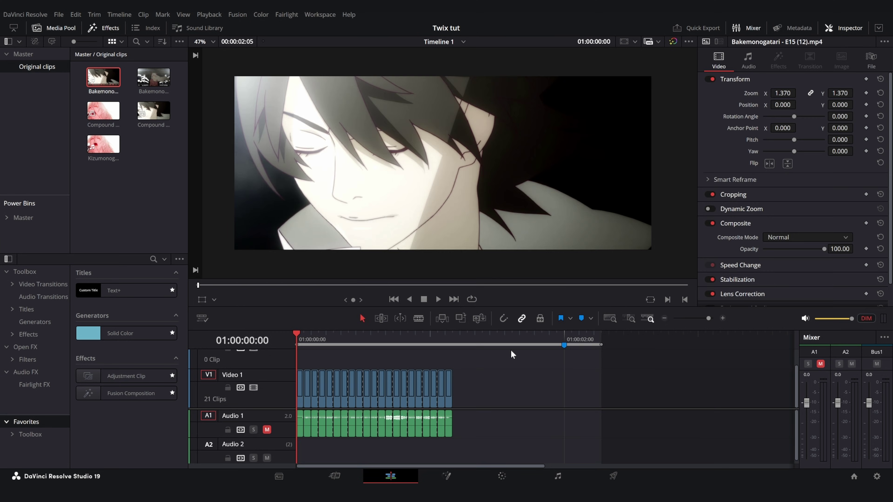
Step: Delete all the one-frame clips from the timeline and place a Fusion Composition at the start of Video 1
left_click_drag(511, 351, 299, 394)
key("Delete")
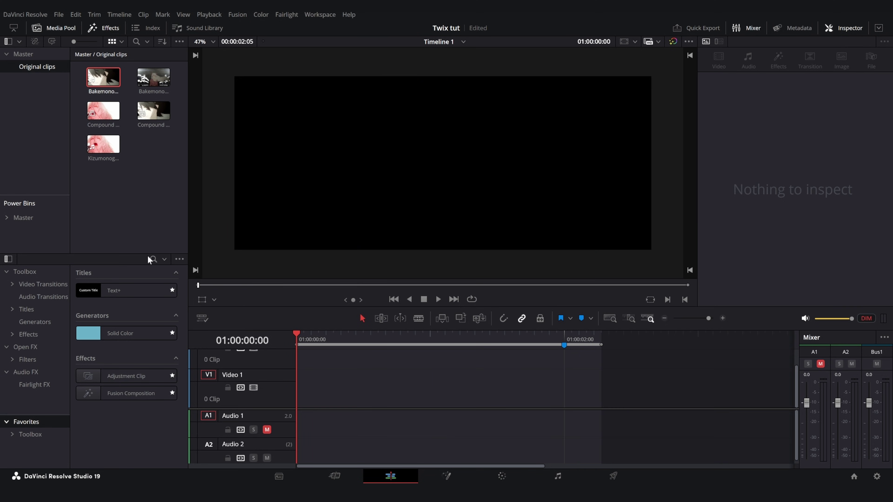
left_click_drag(148, 395, 422, 387)
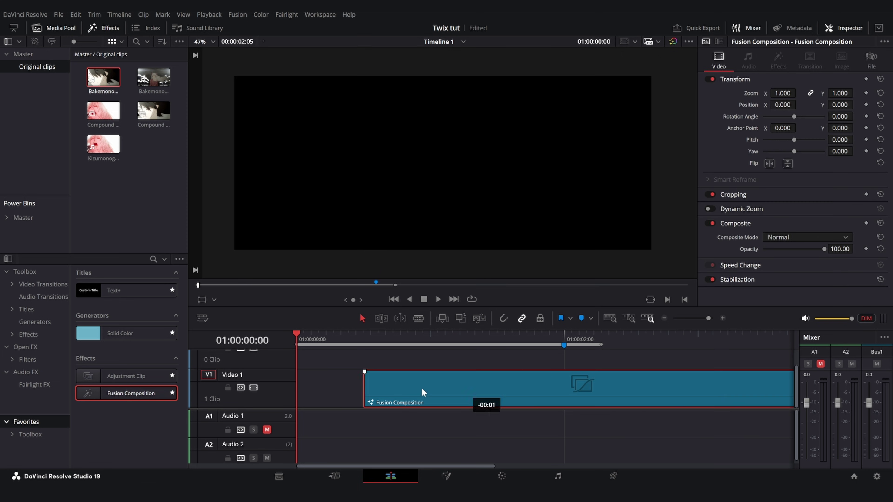
Step: Split the Fusion Composition at Marker 1 (01:00:02:00) and delete the part after it
left_click(565, 336)
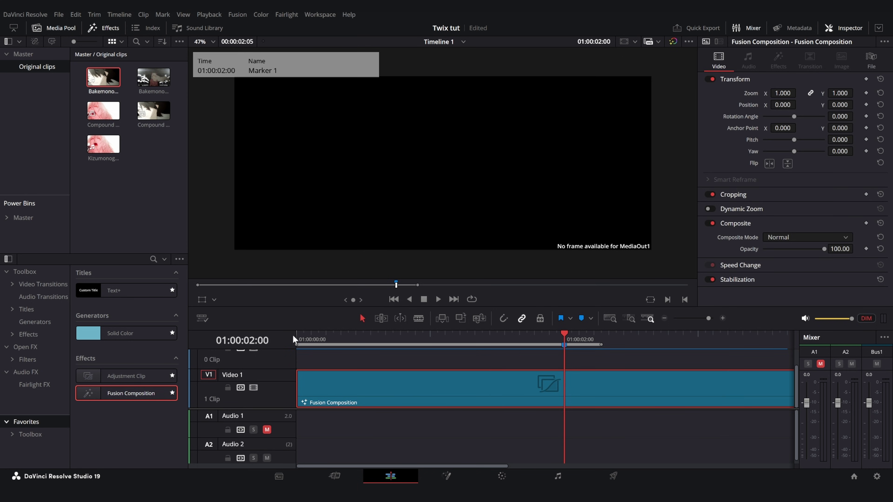
key("ctrl+b")
left_click(576, 386)
key("BackSpace")
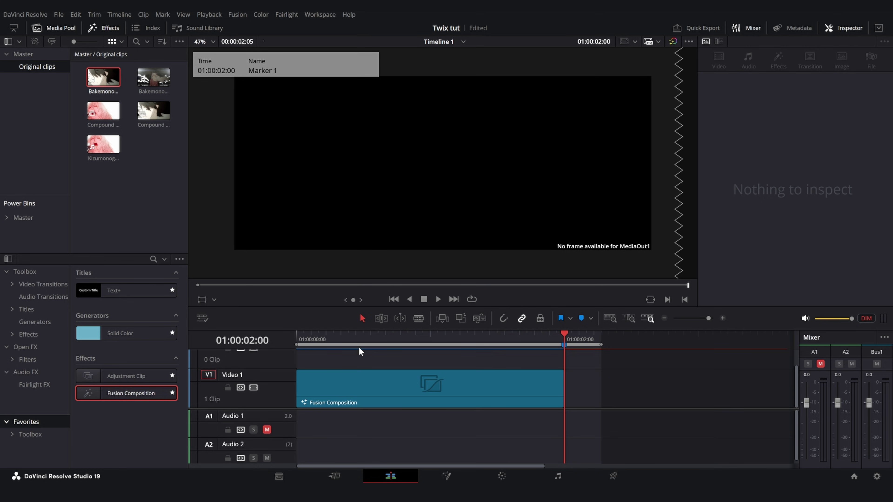
Step: Return the playhead to the timeline start and open the Fusion Composition in the Fusion page
left_click_drag(511, 345, 294, 343)
right_click(390, 387)
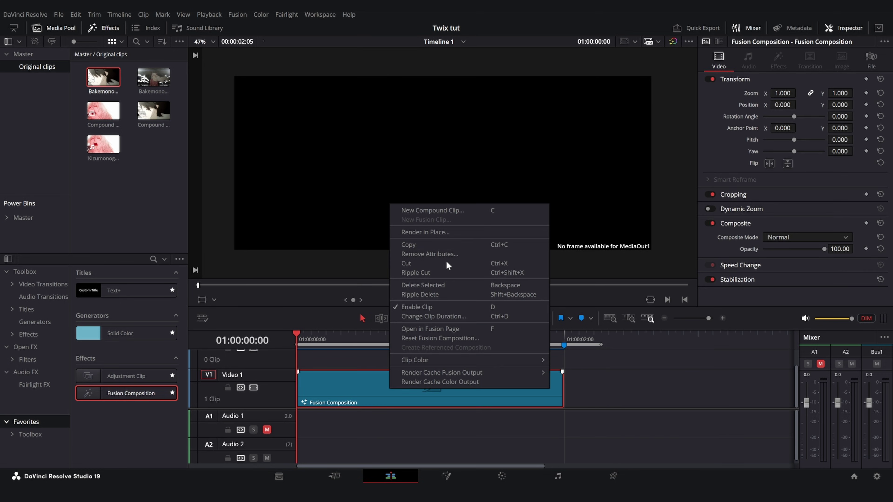
left_click(434, 330)
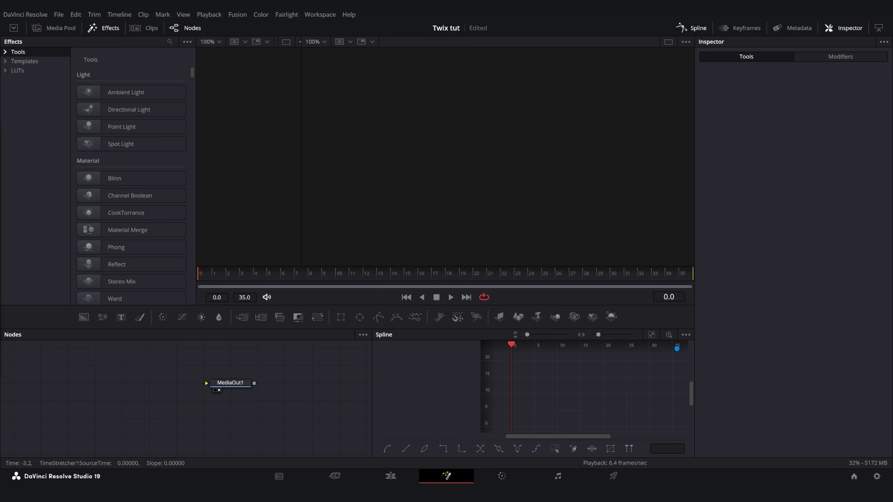
Step: Add the 50x interpolated clip as a MediaIn and chain it through Optical Flow and TimeStretcher nodes to MediaOut1
left_click_drag(105, 357, 206, 383)
left_click_drag(239, 385, 321, 385)
left_click(86, 385)
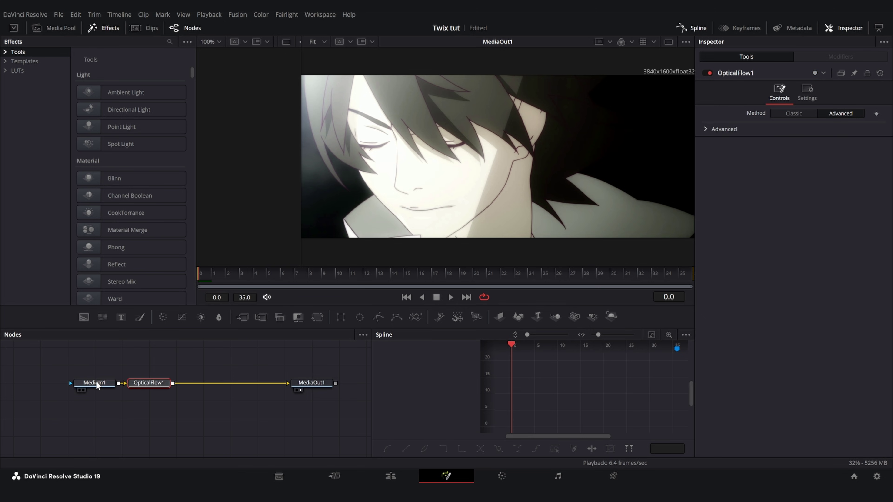
key("ctrl+v")
Step: Configure the TimeStretcher with Flow interpolation, Clamp Edges on, and both Prev and Next enabled for the Backward warp direction
left_click(848, 125)
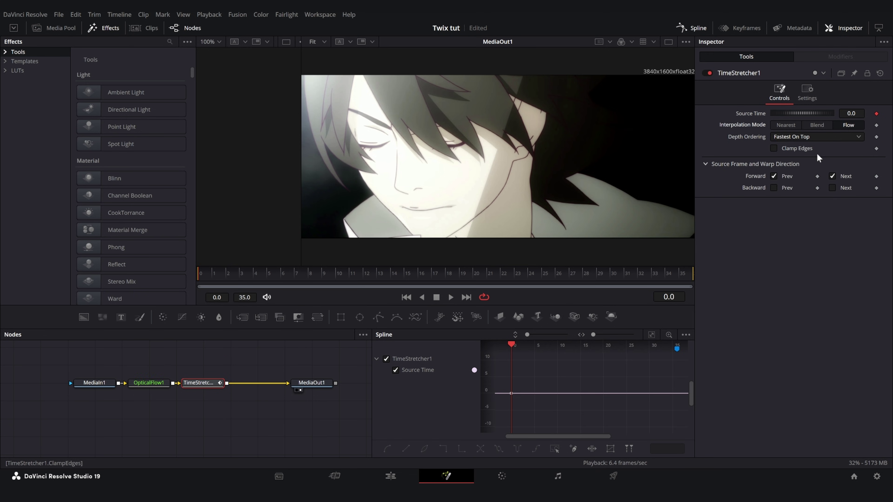
left_click(774, 148)
left_click(774, 199)
left_click(833, 199)
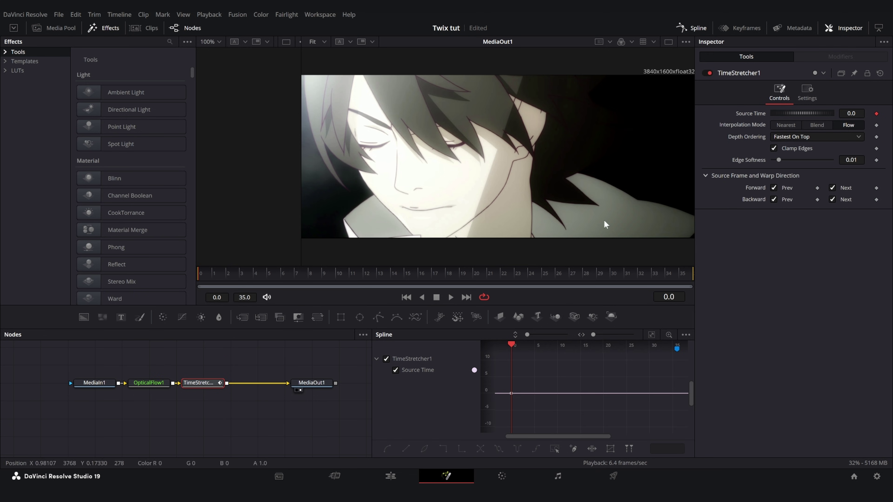
Step: Set the TimeStretcher's Source Time to 1001 at the last frame, 35
key("End")
double_click(851, 113)
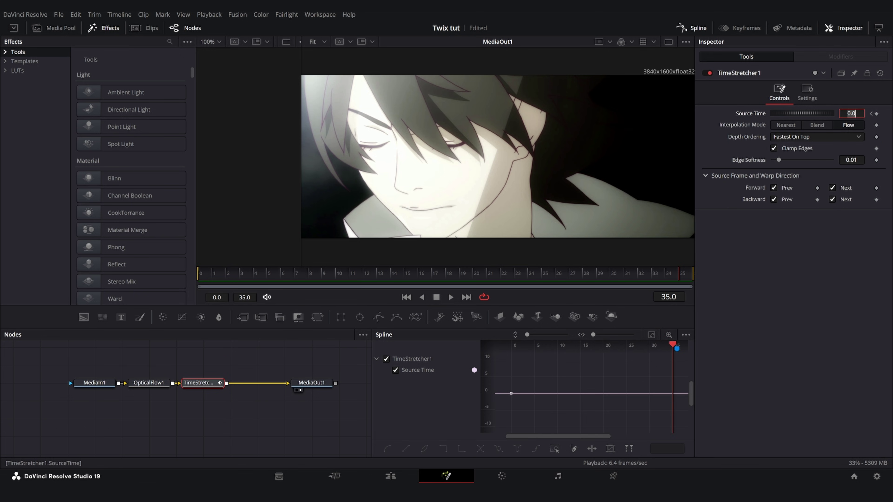
type("1001")
key("Return")
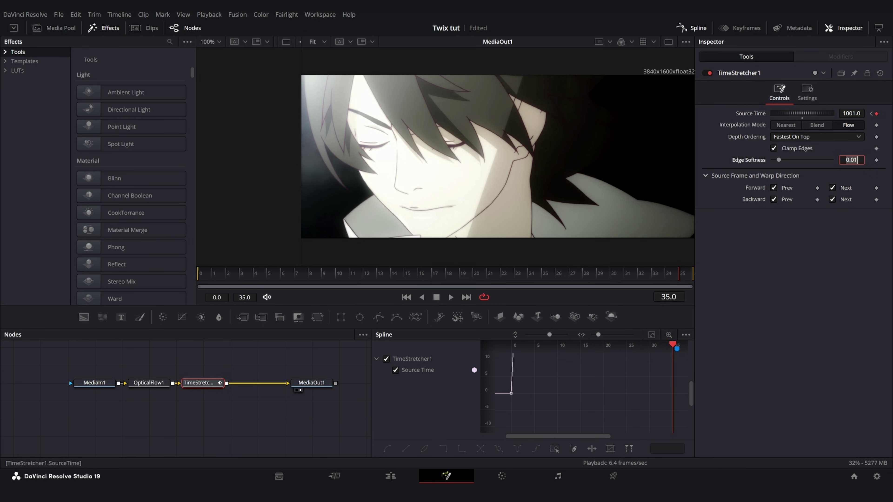
Step: Reshape the Source Time spline to rise steeply from the first keyframe and ease out into the last, and return to the Edit page
left_click(651, 335)
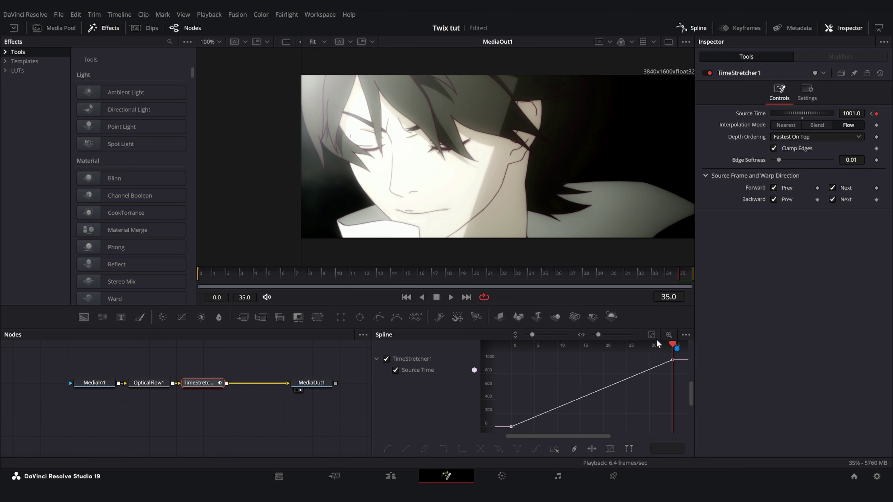
left_click(568, 404)
left_click_drag(564, 405, 512, 389)
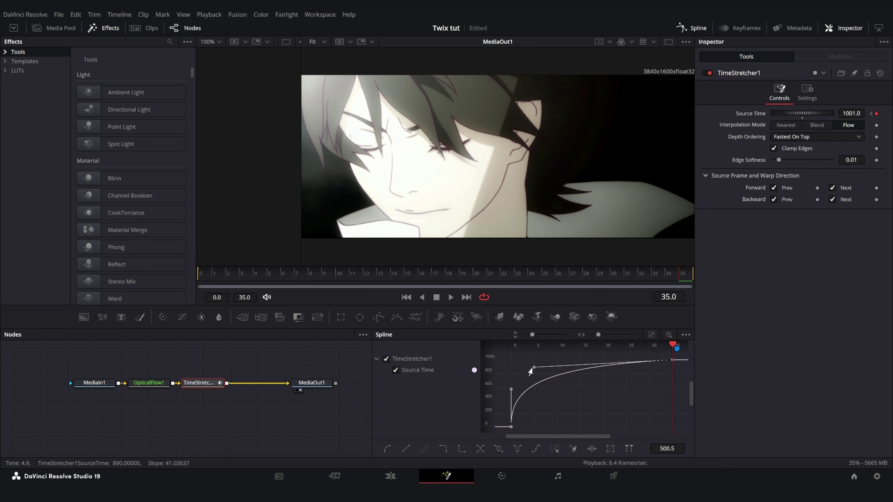
left_click(391, 476)
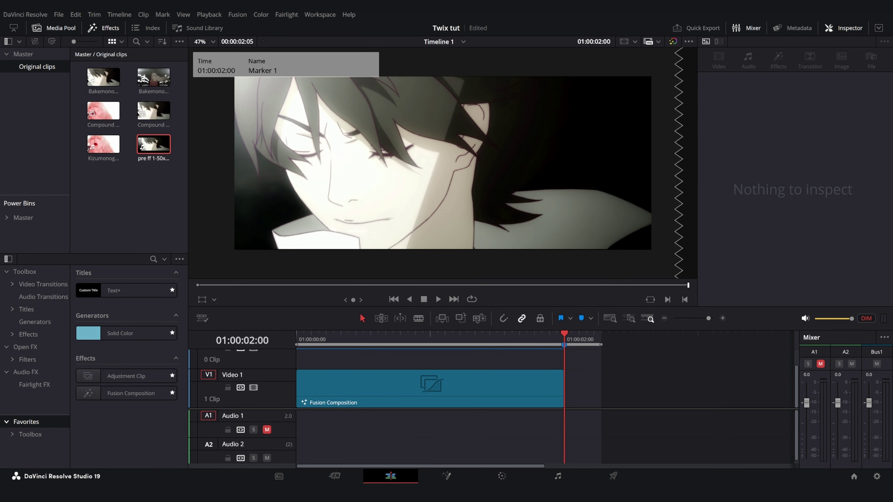